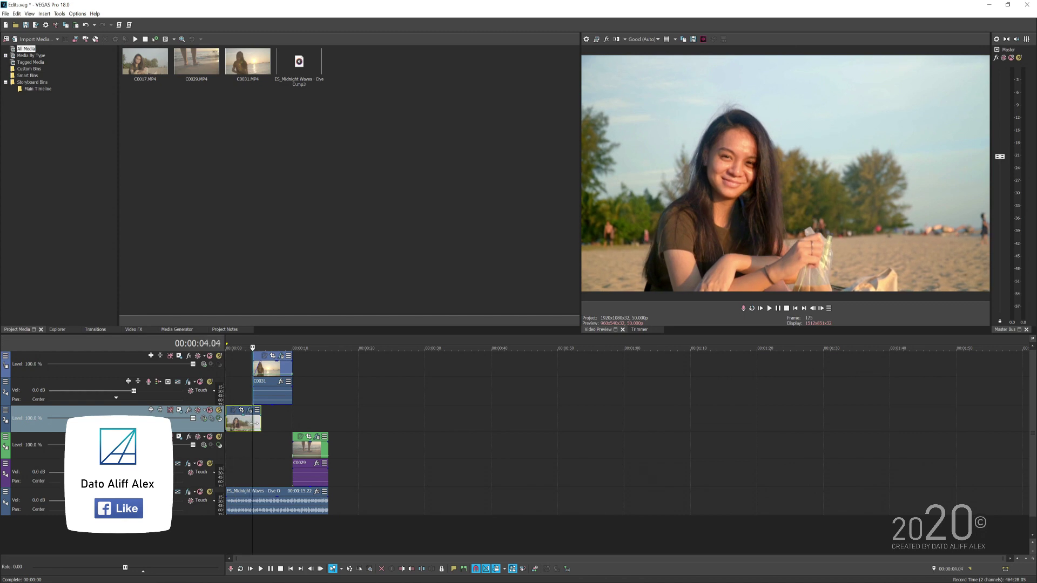
- Play the timeline to preview the clips and park the playhead past their end
key("space")
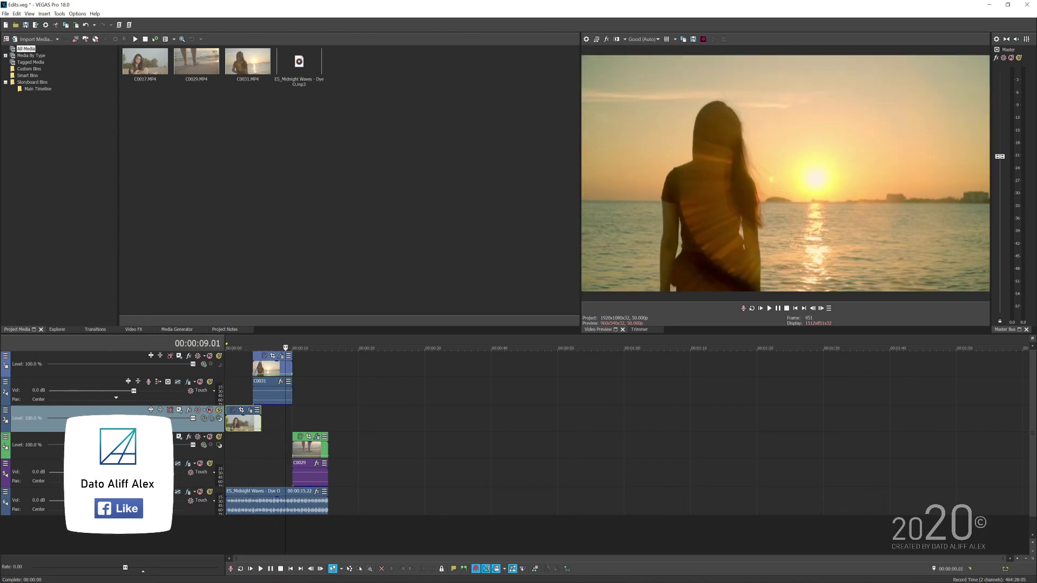
left_click(81, 512)
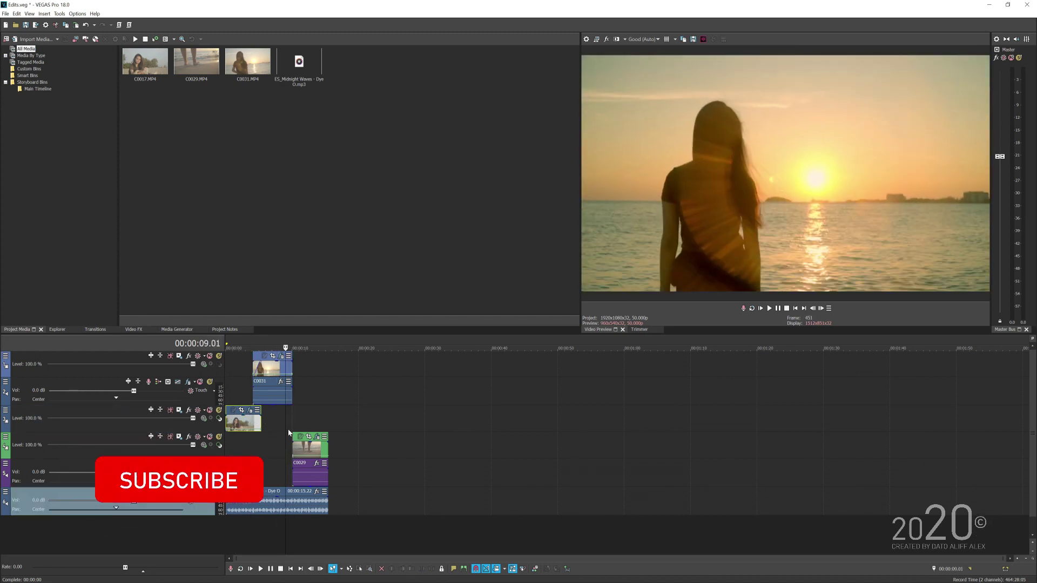
left_click(334, 420)
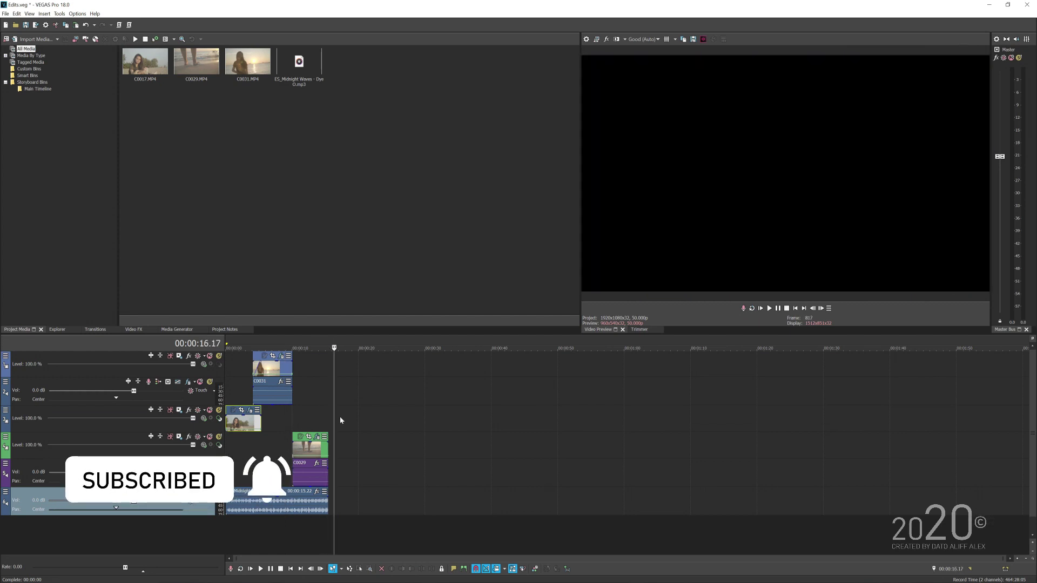
- Try making track 3 a compositing child of track 1, then undo it
left_click(244, 368)
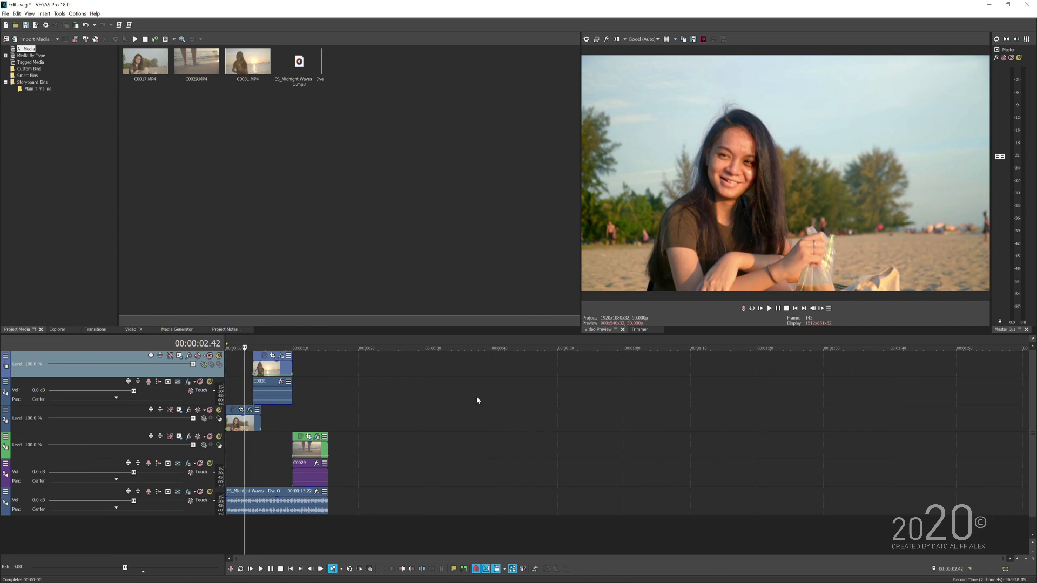
left_click(243, 424)
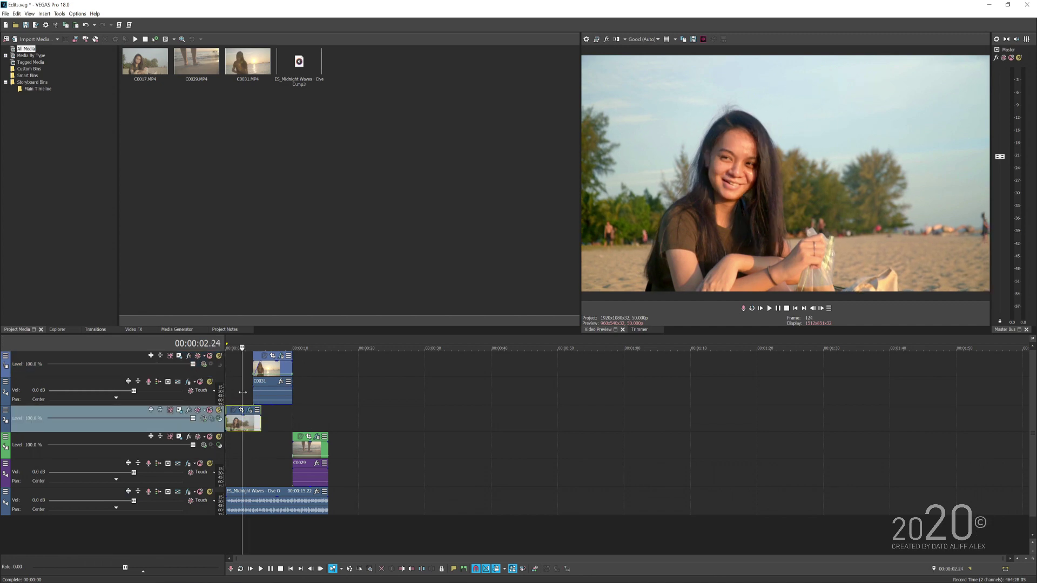
left_click(239, 398)
left_click(220, 423)
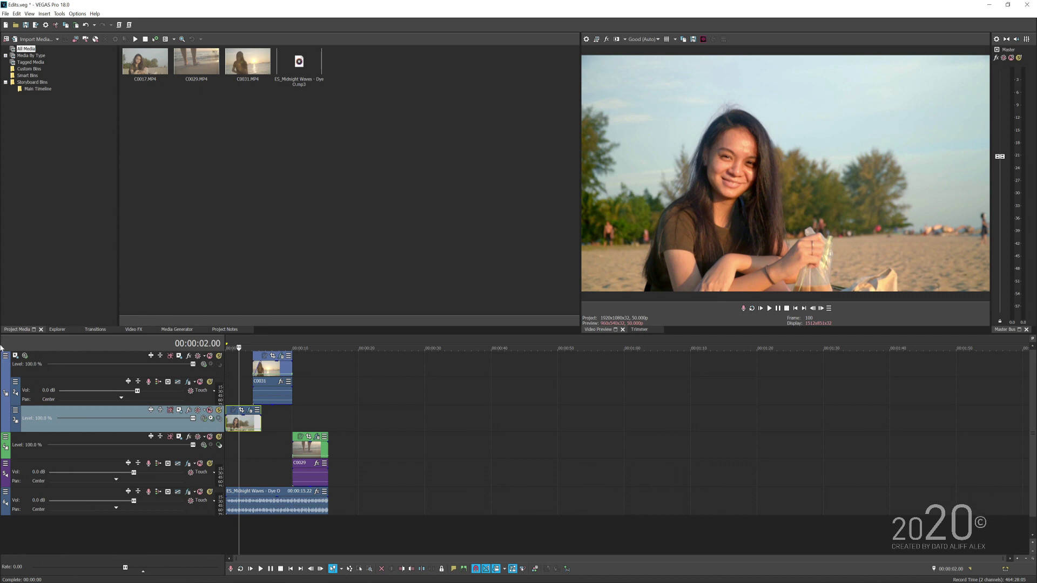
left_click(210, 420)
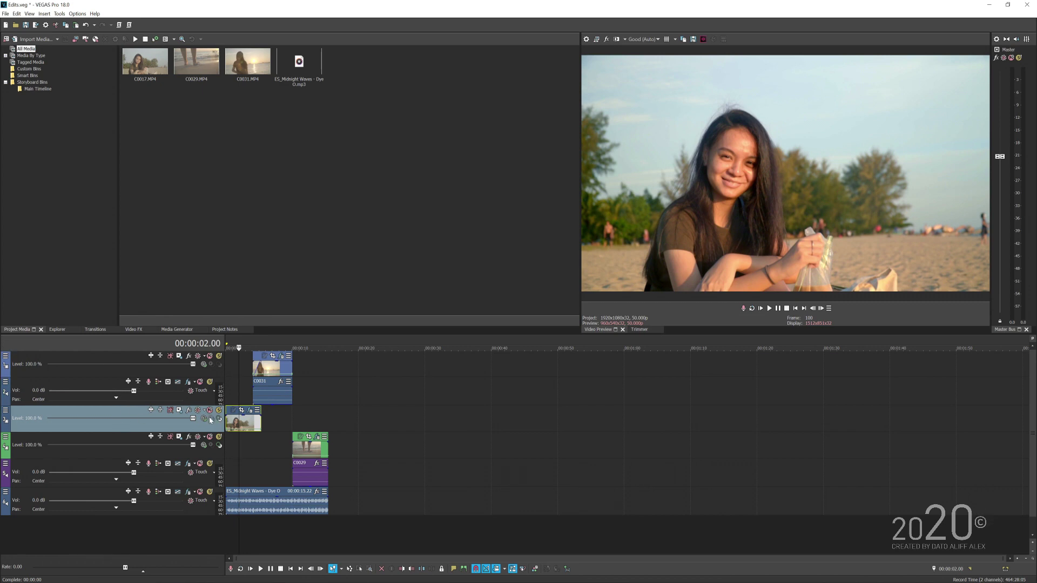
left_click(136, 361)
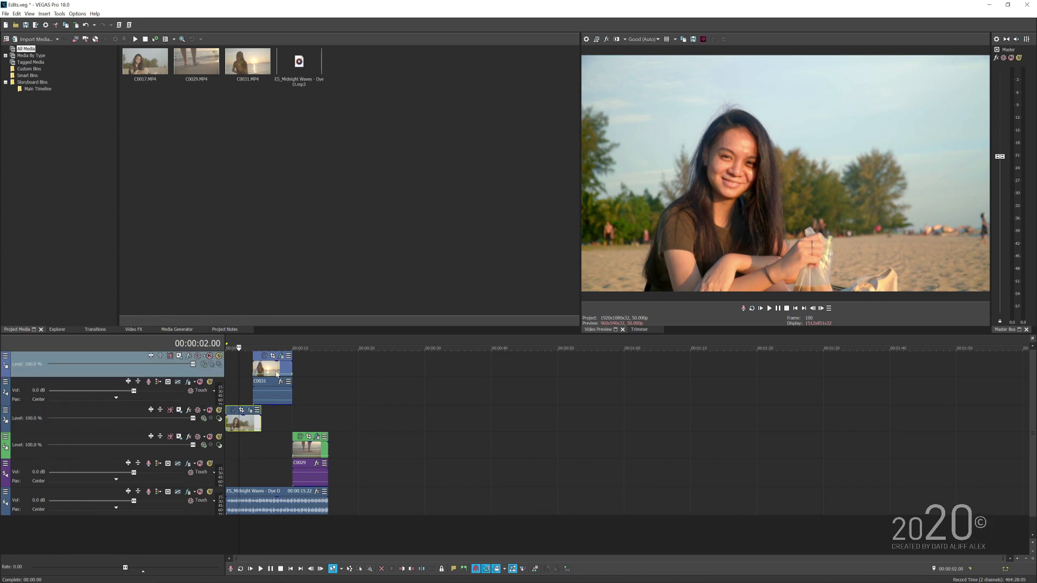
- Select tracks 3, 4 and 5, the music track, then track 1 in turn
left_click(117, 416)
left_click(130, 450)
left_click(95, 468)
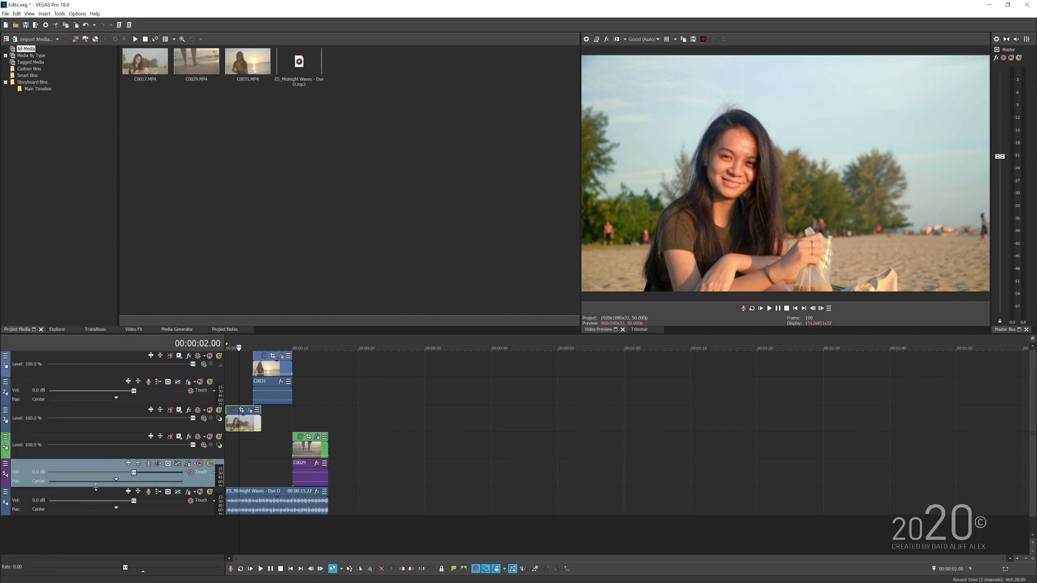
left_click(101, 489)
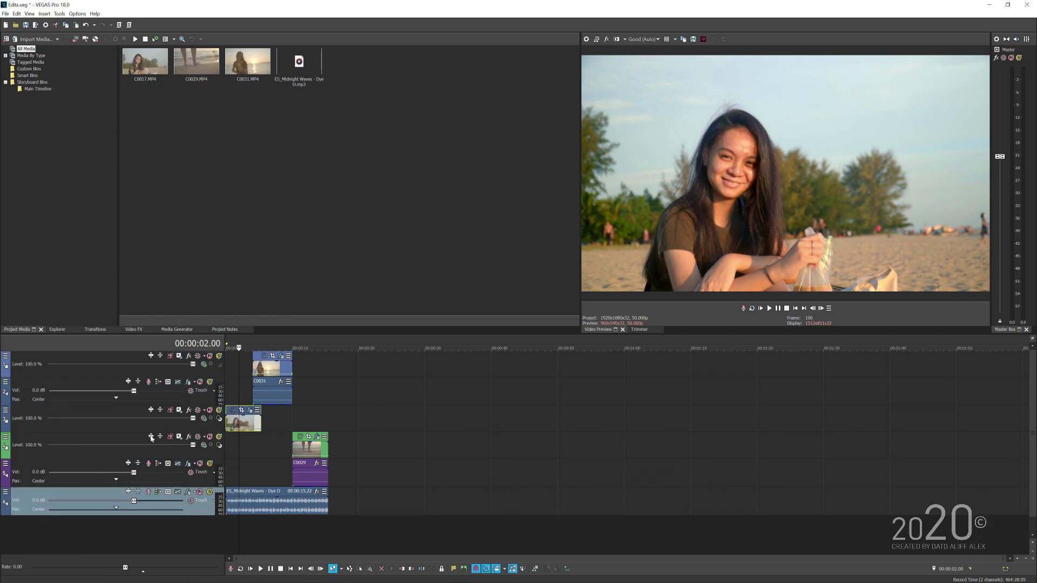
left_click(114, 361)
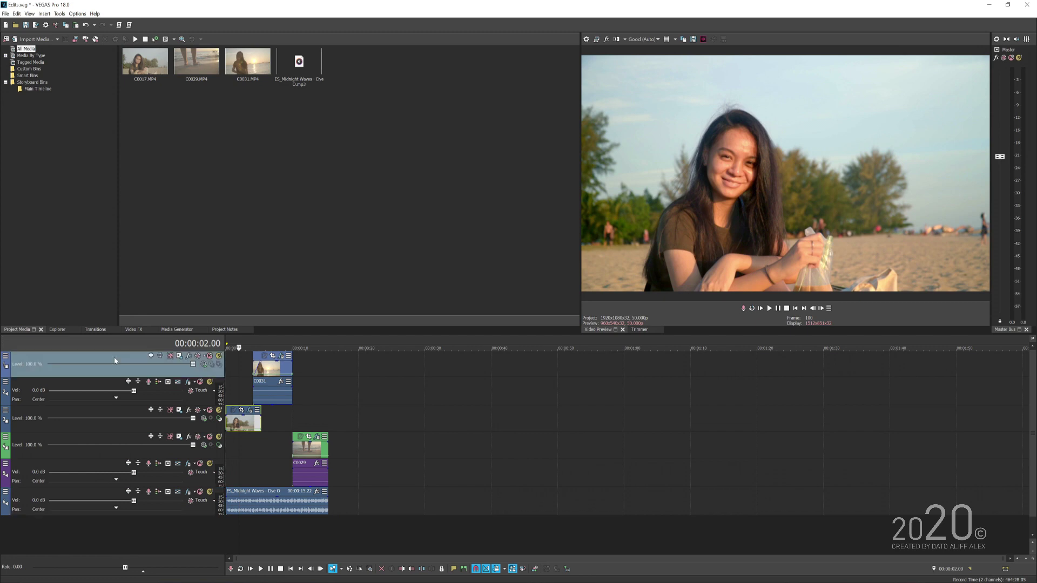
- Inspect track 1's compositing modes and track motion settings without changing anything
left_click(205, 365)
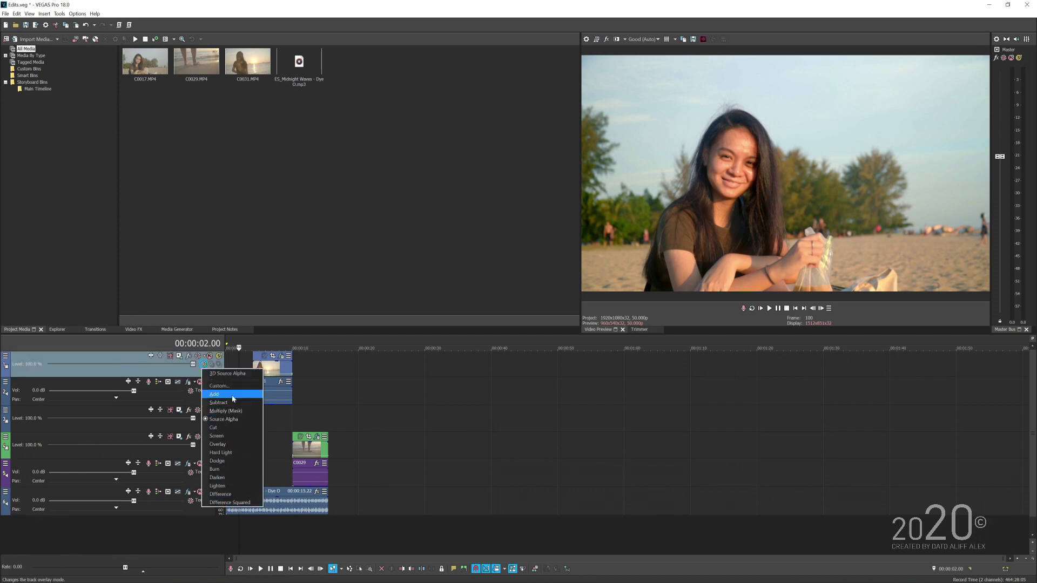
left_click(182, 365)
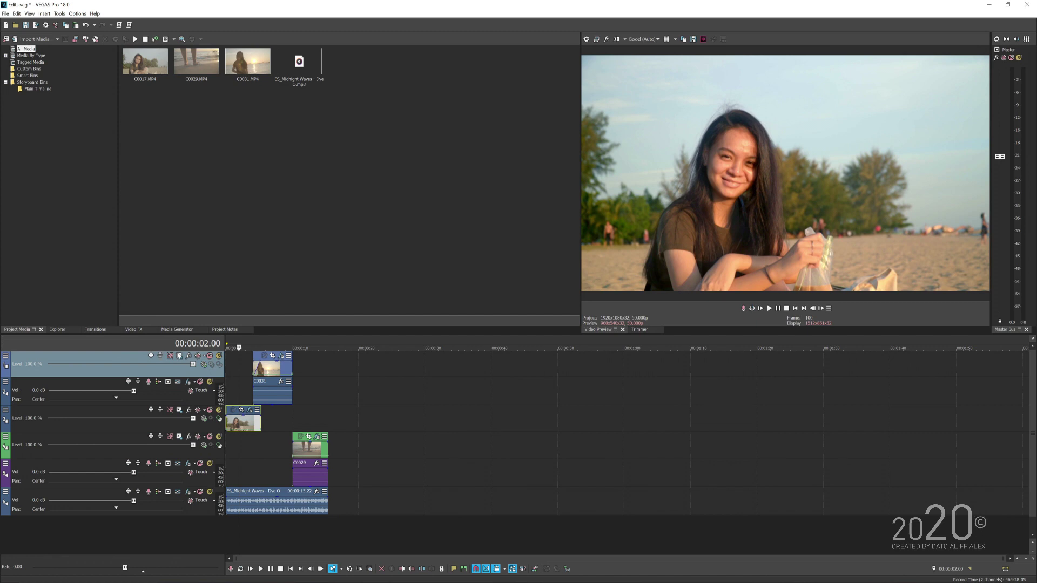
left_click(179, 356)
left_click(591, 151)
- Check each track's events and bring the playhead back into the clips
left_click(262, 472)
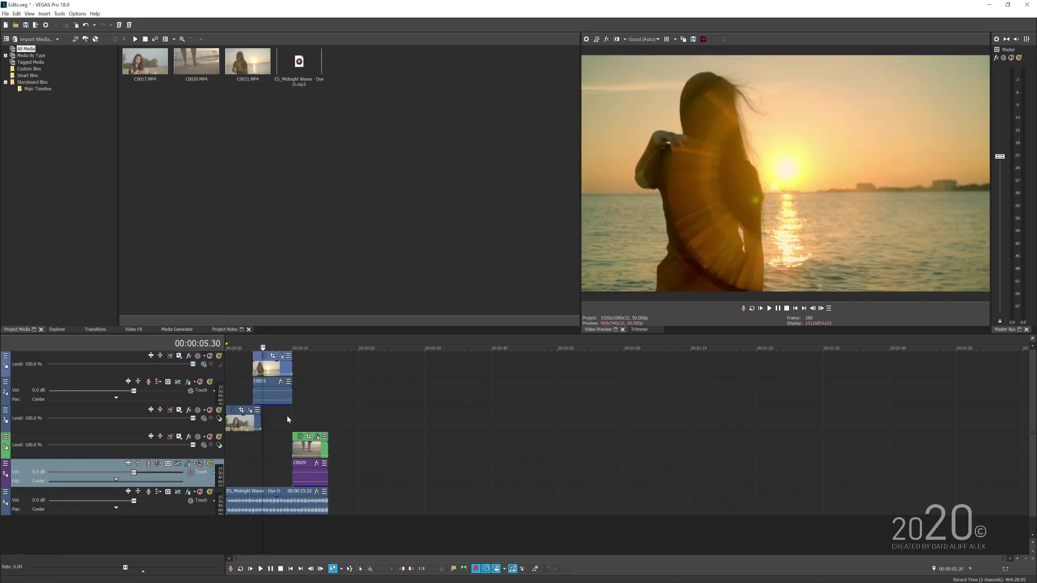
left_click(237, 390)
left_click(253, 425)
left_click(274, 373)
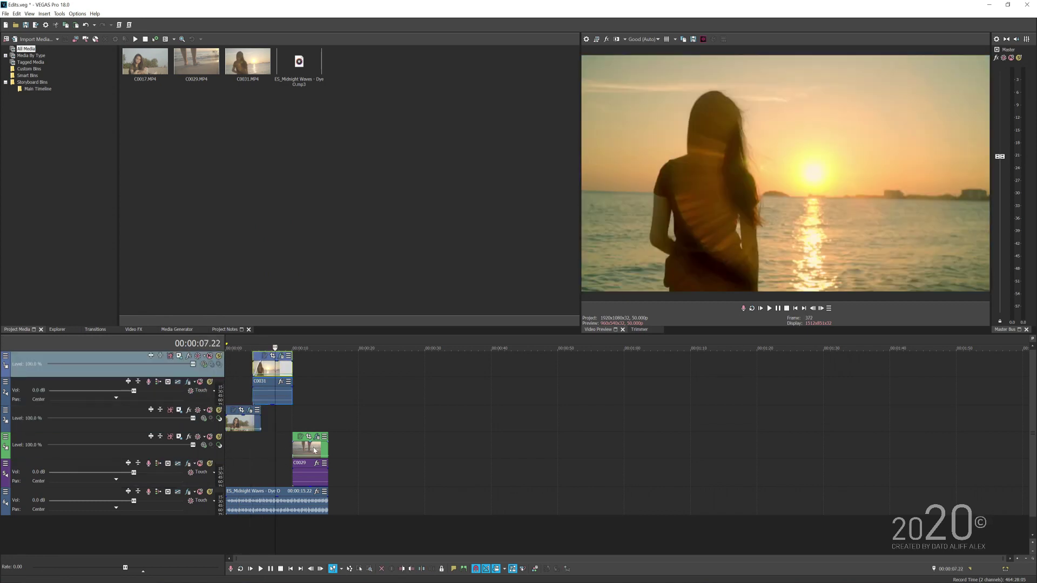
left_click(315, 451)
left_click(271, 502)
left_click_drag(270, 473, 256, 474)
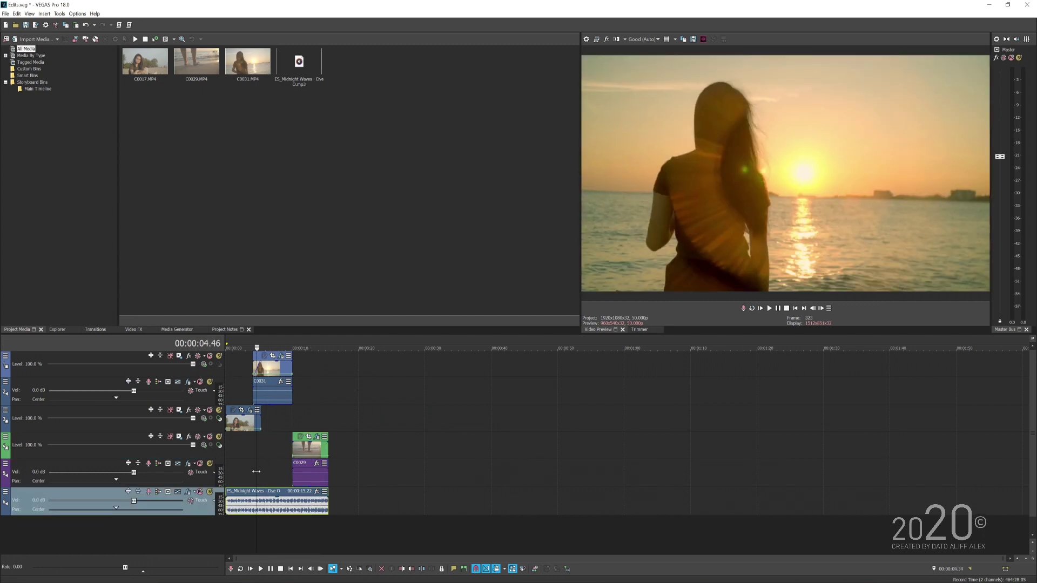
- Box-select all clips and the music with Selection Edit, then return to Normal Edit
left_click(360, 568)
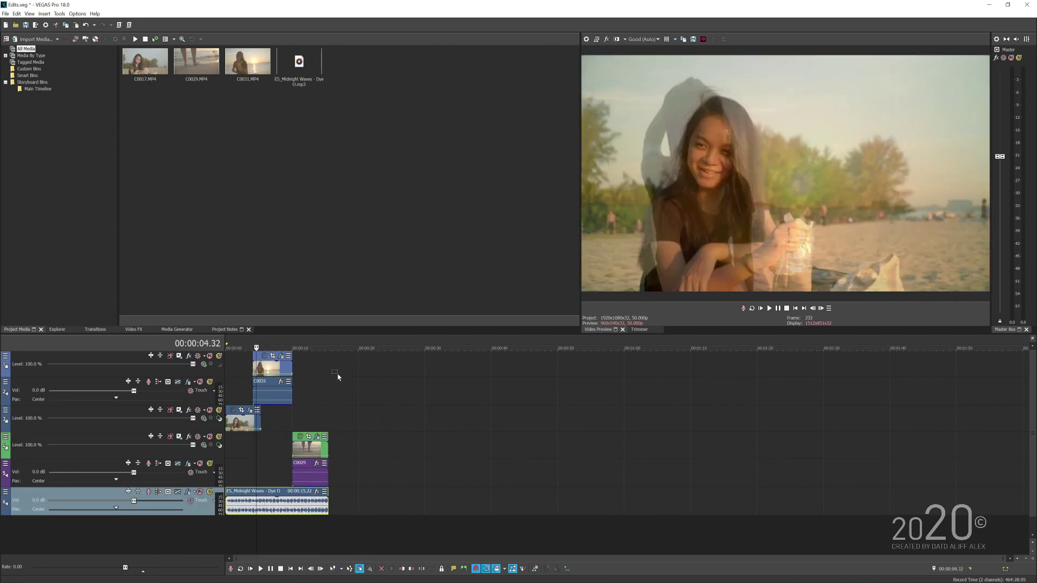
left_click_drag(338, 369, 222, 505)
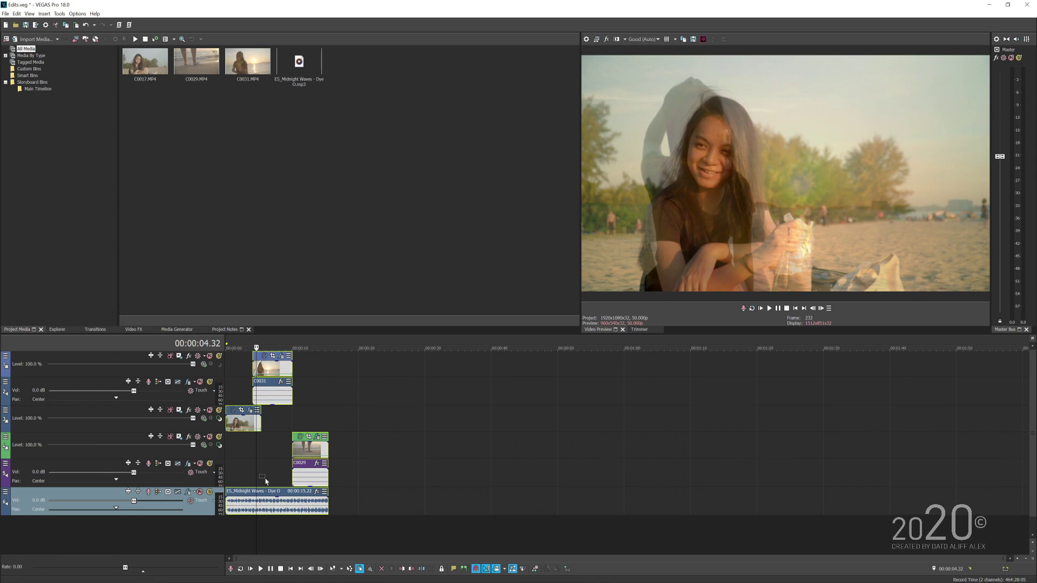
left_click(333, 569)
left_click(243, 476)
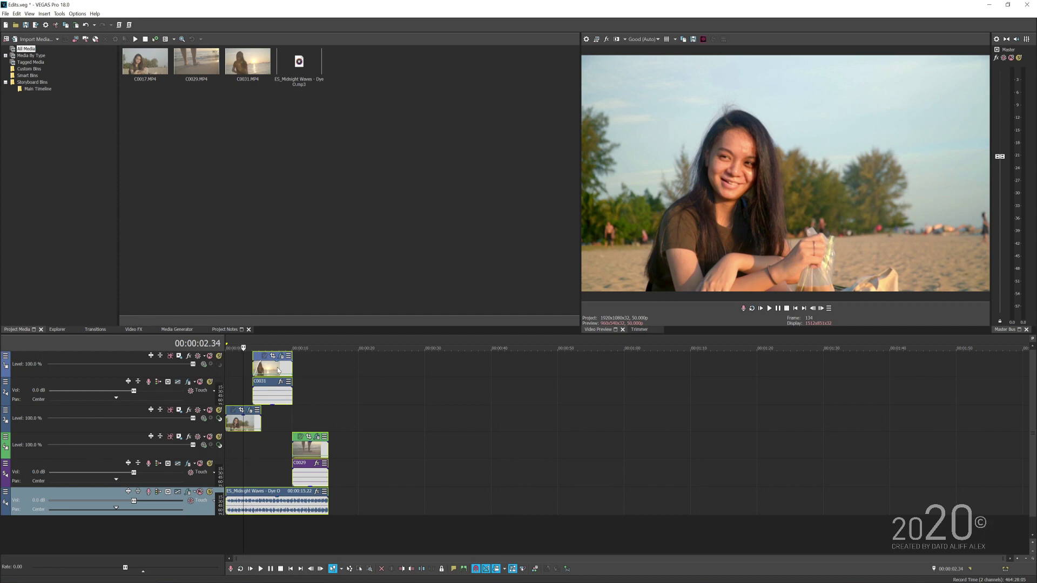
- Create a nested timeline from the selected clips via the right-click menu
right_click(279, 371)
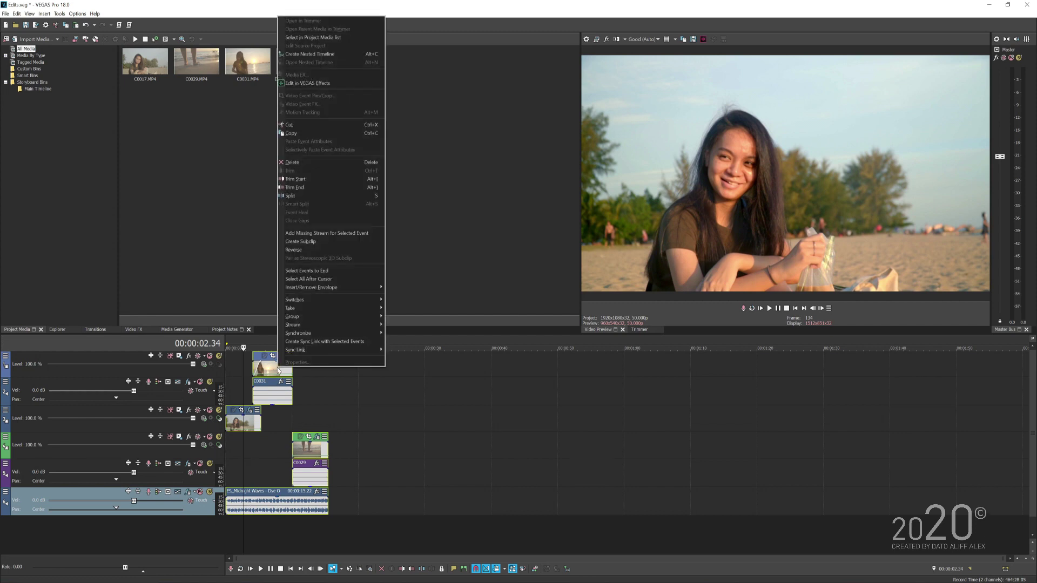
left_click(337, 55)
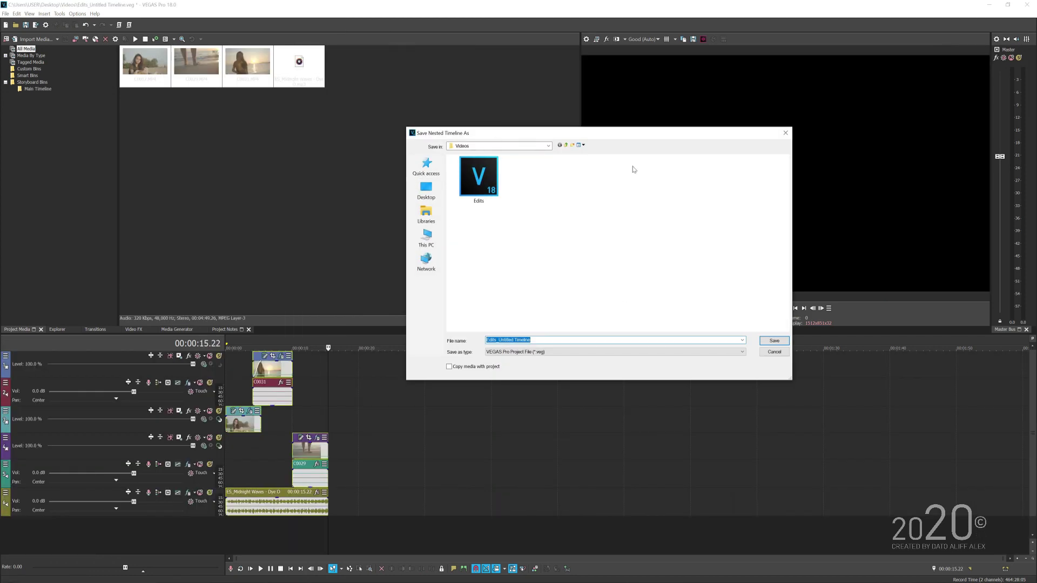
left_click_drag(482, 135, 463, 142)
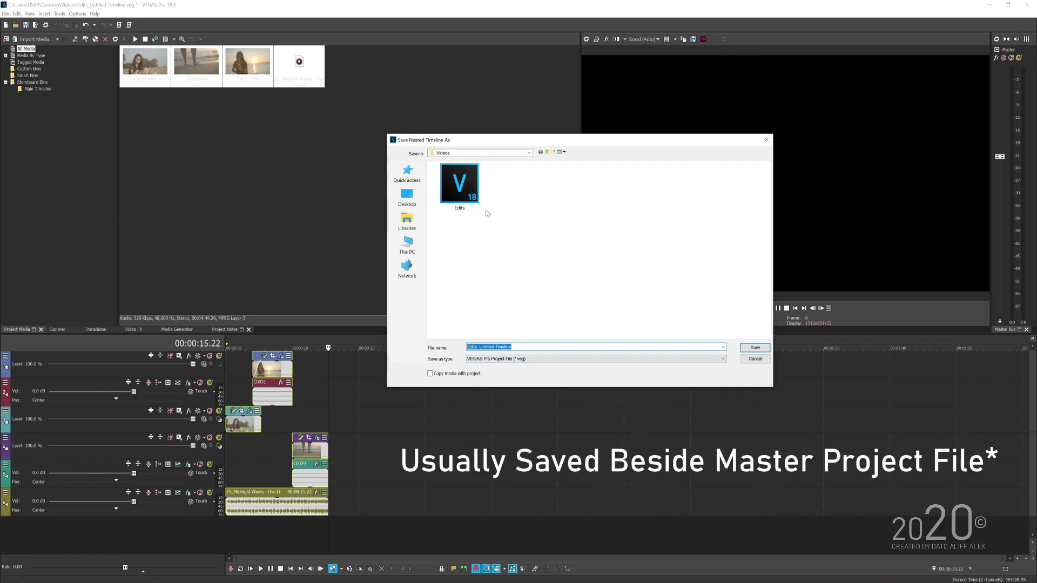
- Create a new folder named Nest in the save dialog and go into it
right_click(550, 228)
mouse_move(600, 316)
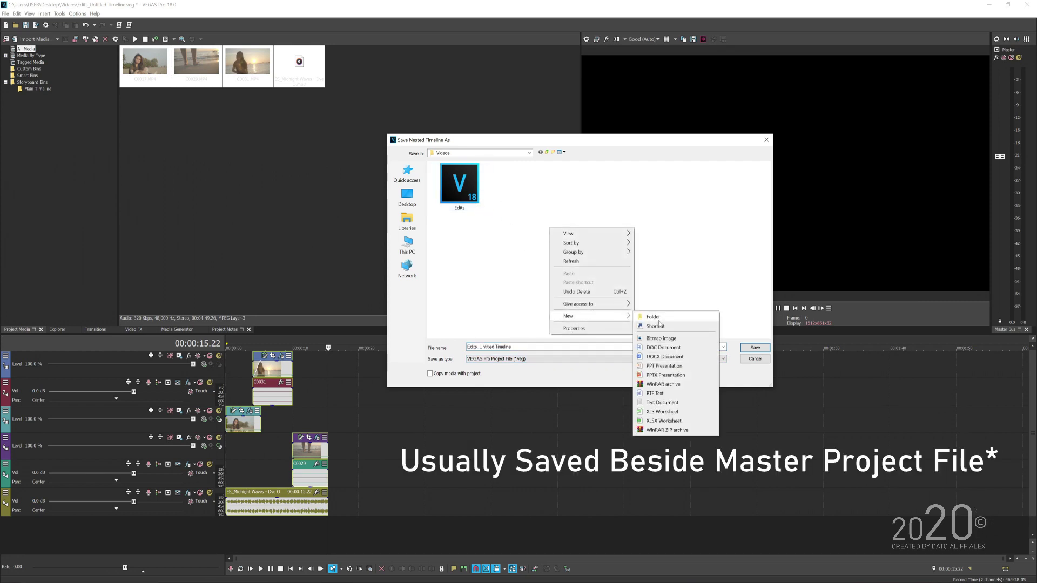
left_click(656, 317)
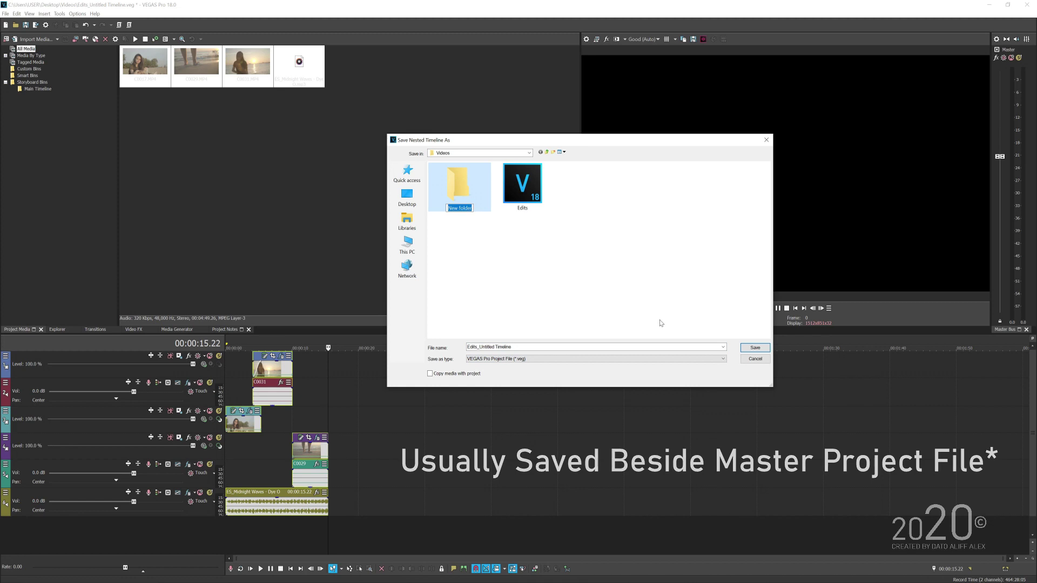
type("Nest")
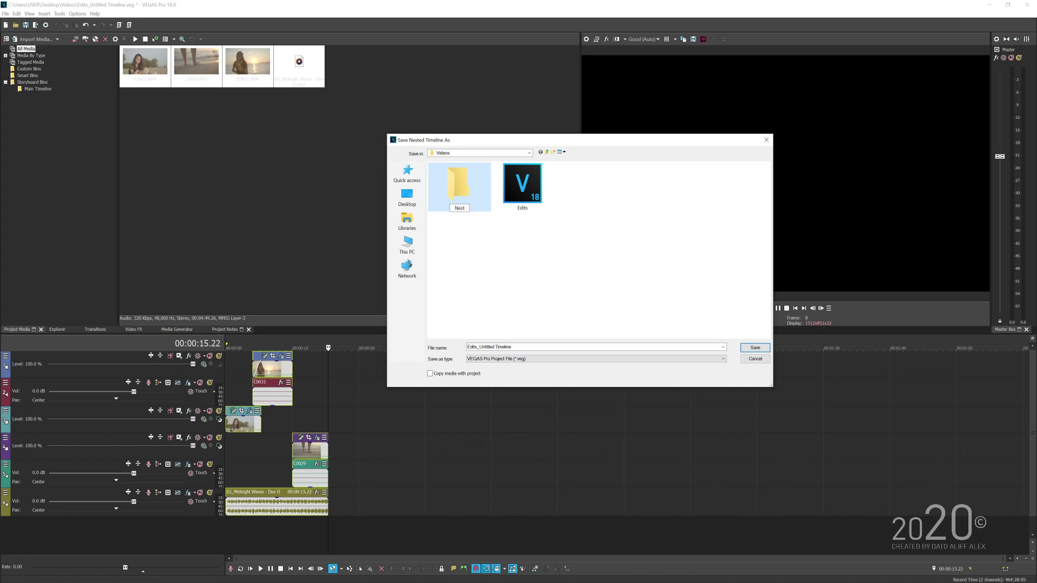
key("Return")
double_click(462, 186)
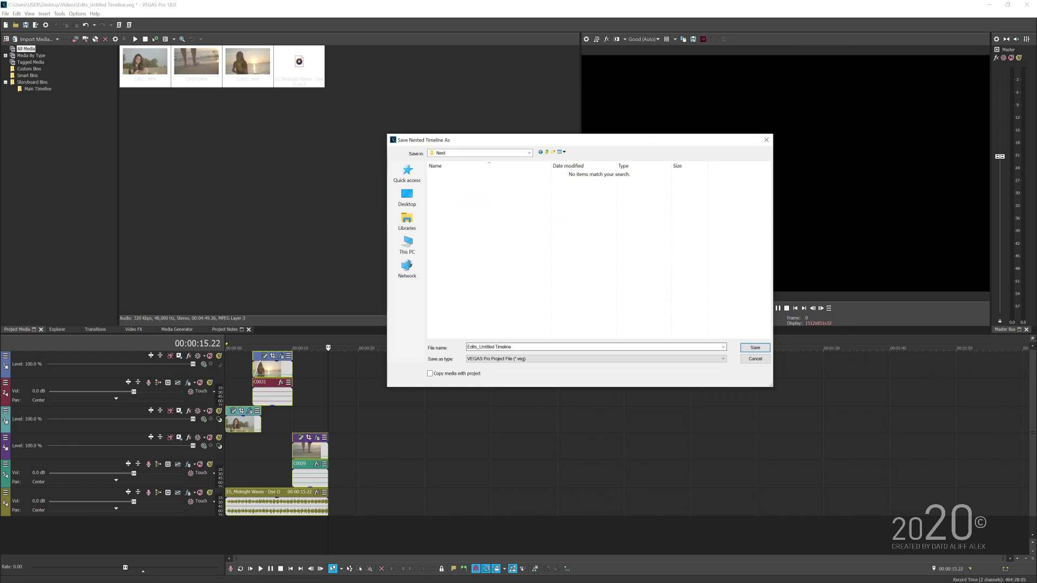
- Name the file Edits_sequence1 Timeline and save the nested timeline
left_click(492, 347)
left_click(494, 347)
type("sequence1")
left_click(756, 349)
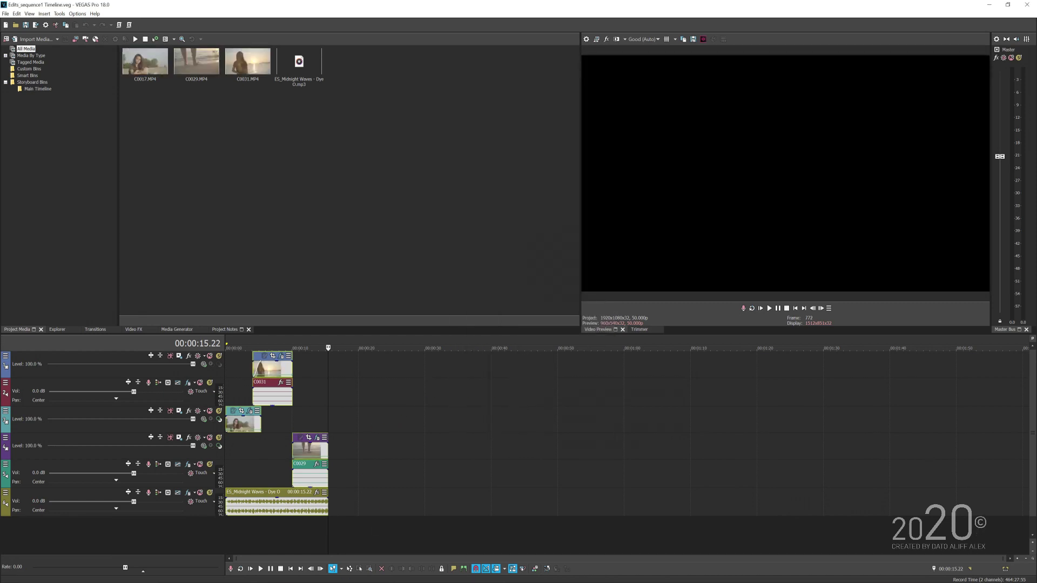
left_click(242, 388)
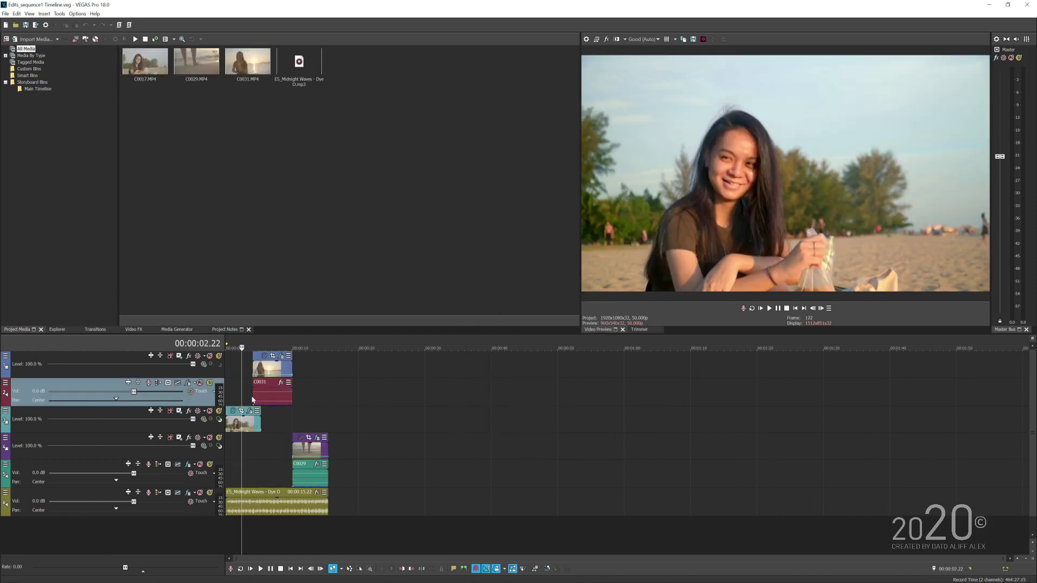
scroll(261, 449, "up", 2)
left_click_drag(262, 348, 386, 348)
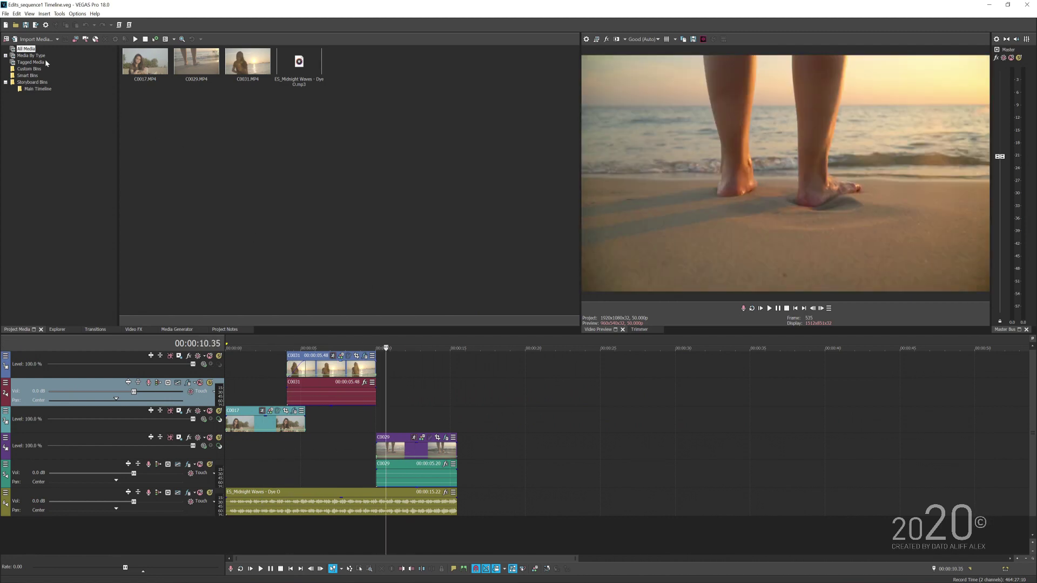
left_click(261, 376)
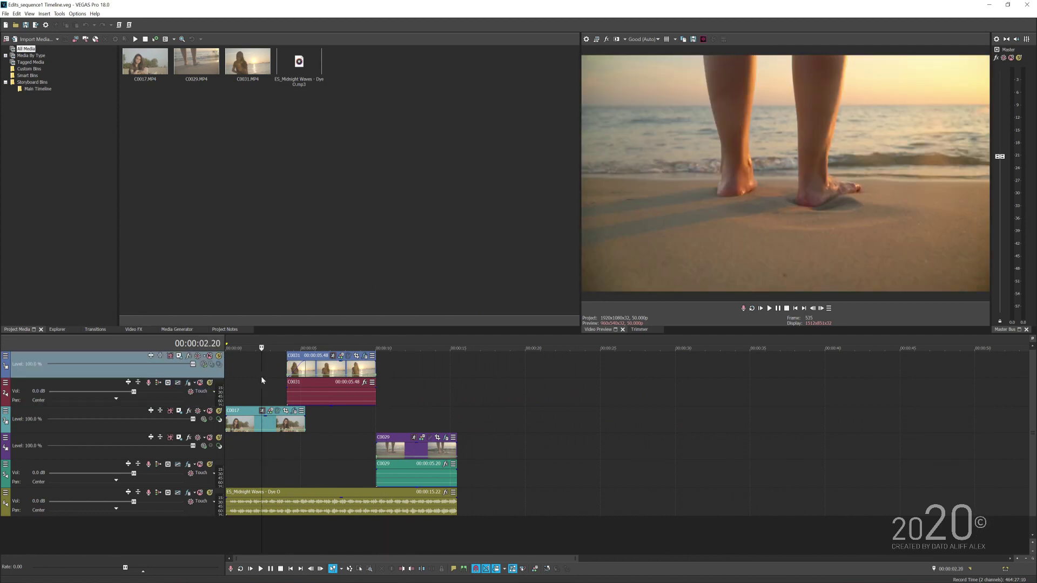
scroll(280, 389, "down", 2)
left_click(312, 407)
left_click(238, 374)
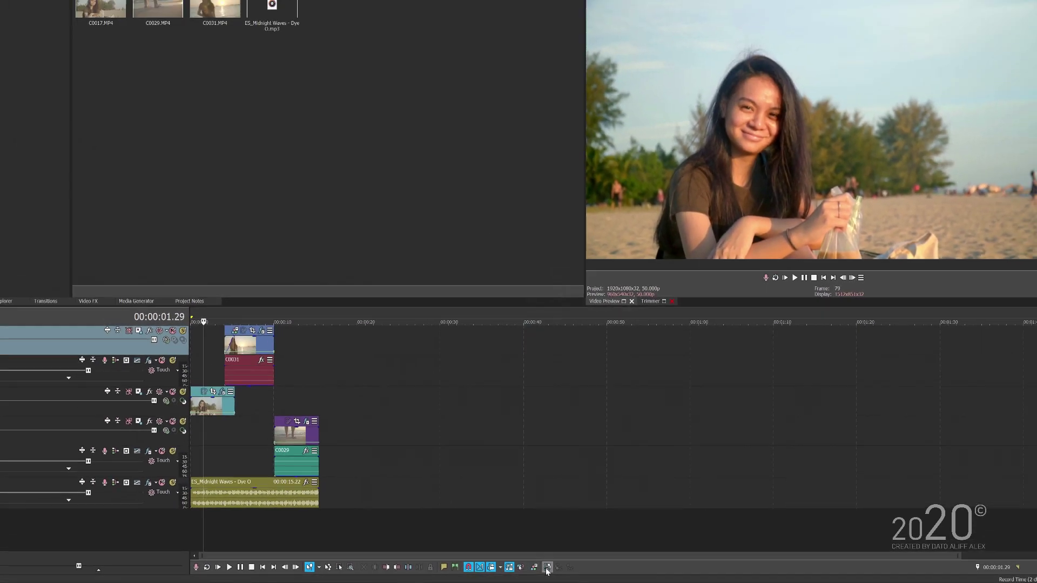
- Return to Edits.veg and move the nested event to 00:00:00
left_click(546, 569)
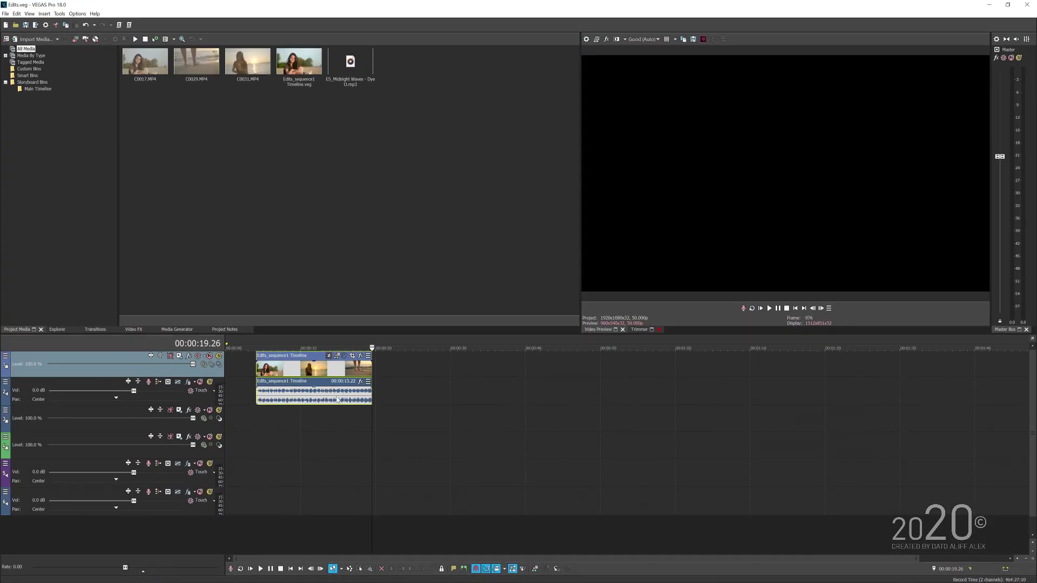
left_click(284, 325)
left_click_drag(276, 377, 265, 377)
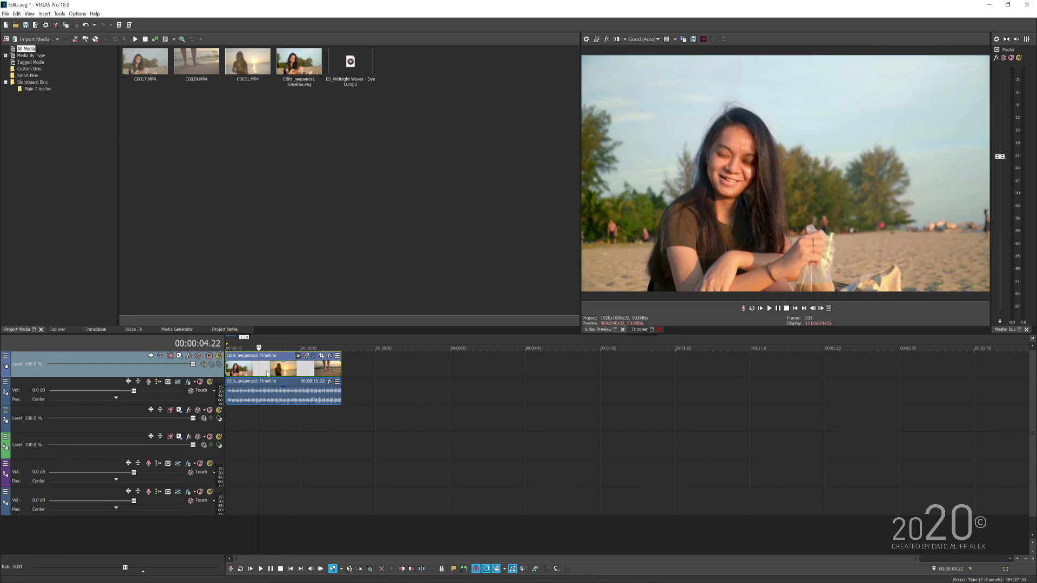
left_click(384, 378)
- Scrub through the nested event, previewing the sunset shot and the dissolve near 7 seconds
scroll(438, 378, "down", 1)
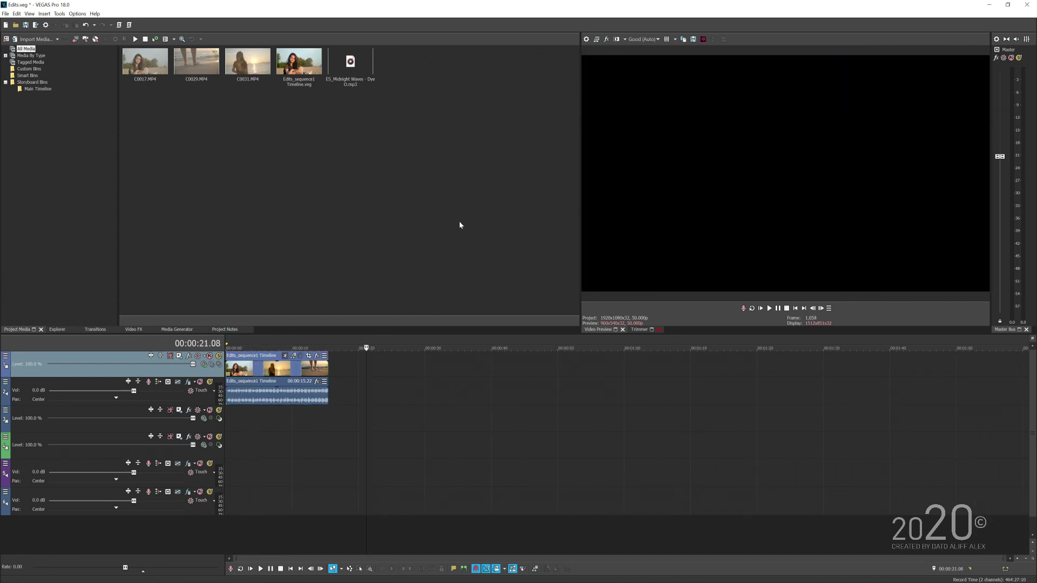
left_click(253, 369)
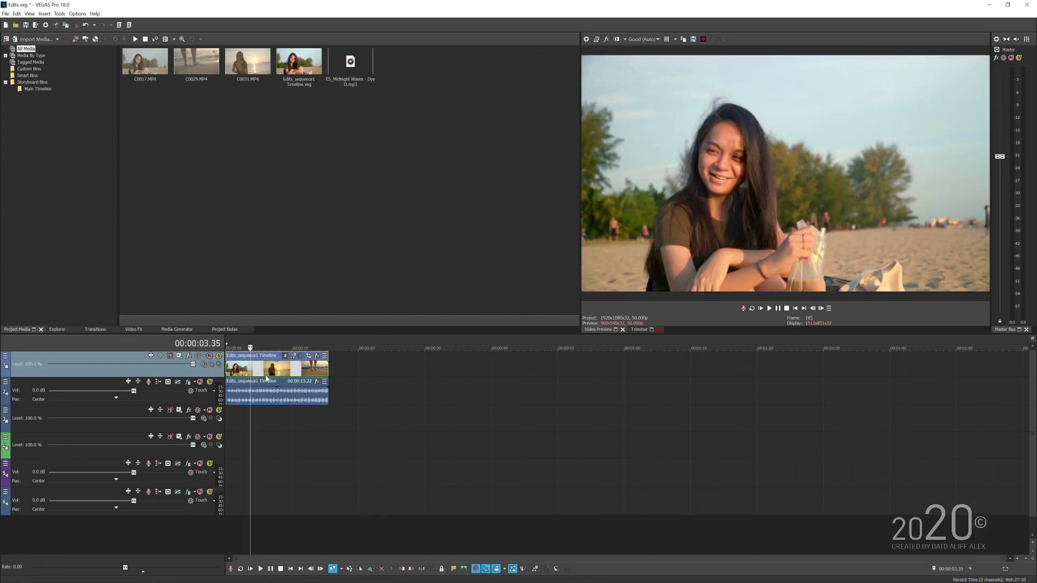
scroll(265, 382, "up", 1)
mouse_move(254, 348)
left_mouse_down()
mouse_move(310, 347)
mouse_move(244, 348)
left_mouse_up()
left_click(291, 372)
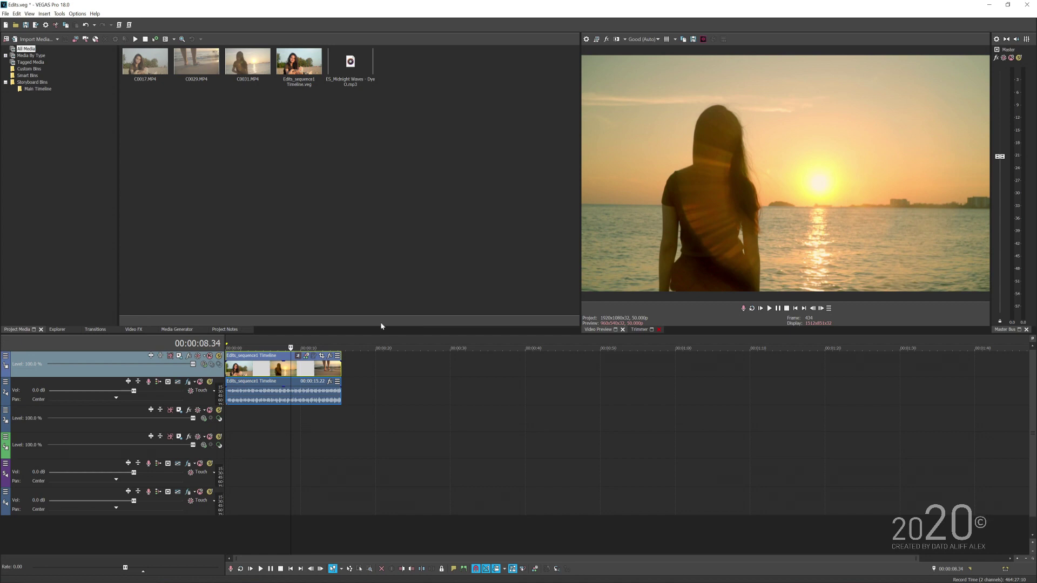
left_click(282, 373)
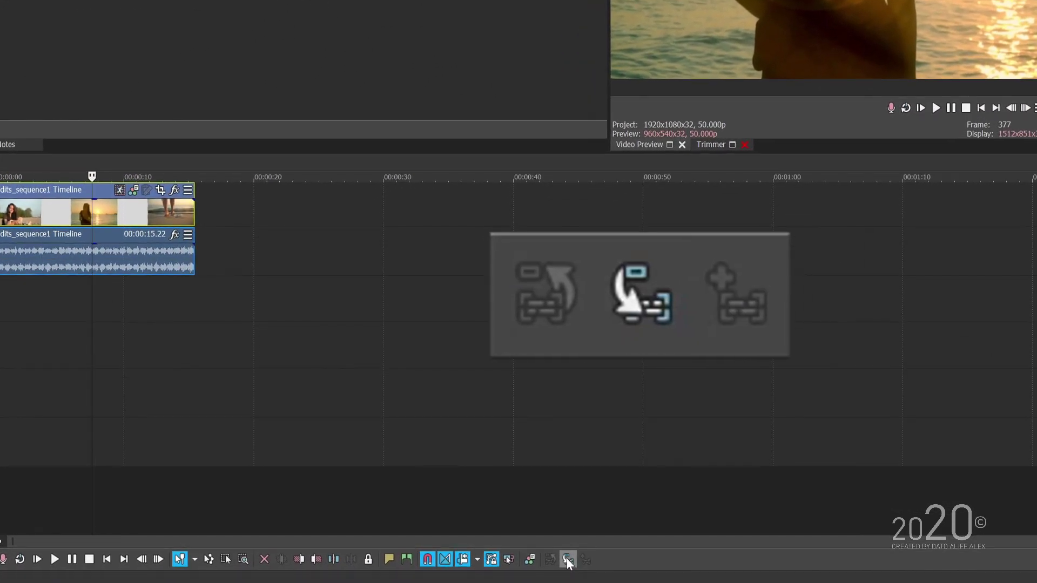
- Open Edits_sequence1 Timeline, box-select all its clips and music, and copy them
left_click(563, 563)
left_click(97, 349)
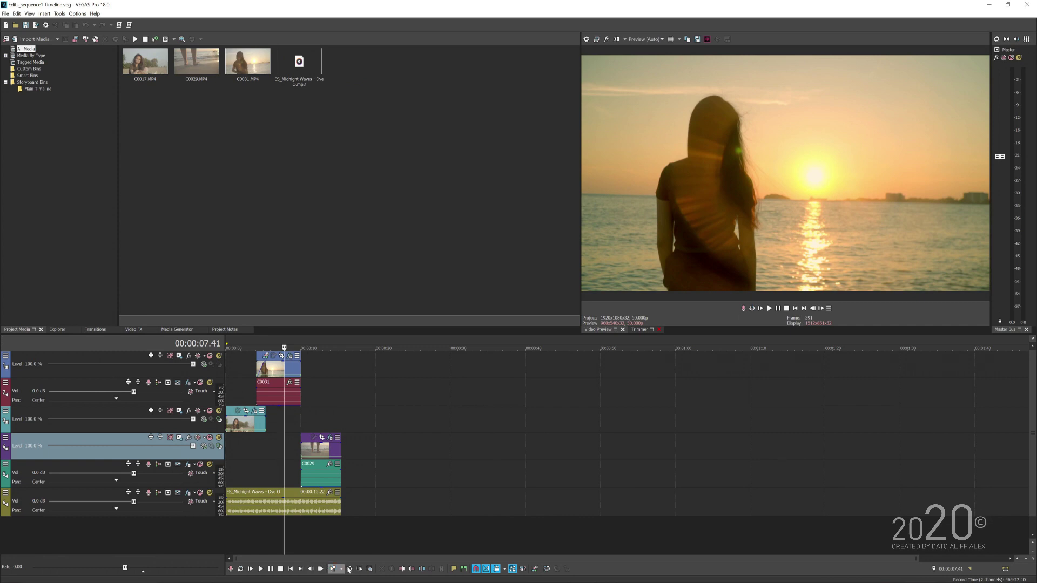
left_click(359, 568)
left_click_drag(382, 543, 216, 388)
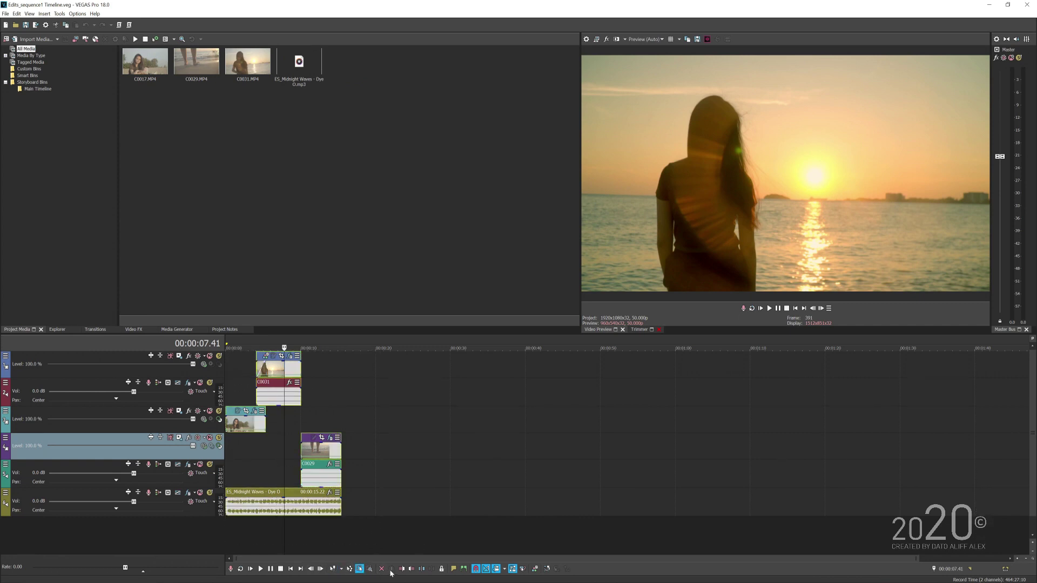
left_click(333, 569)
right_click(315, 510)
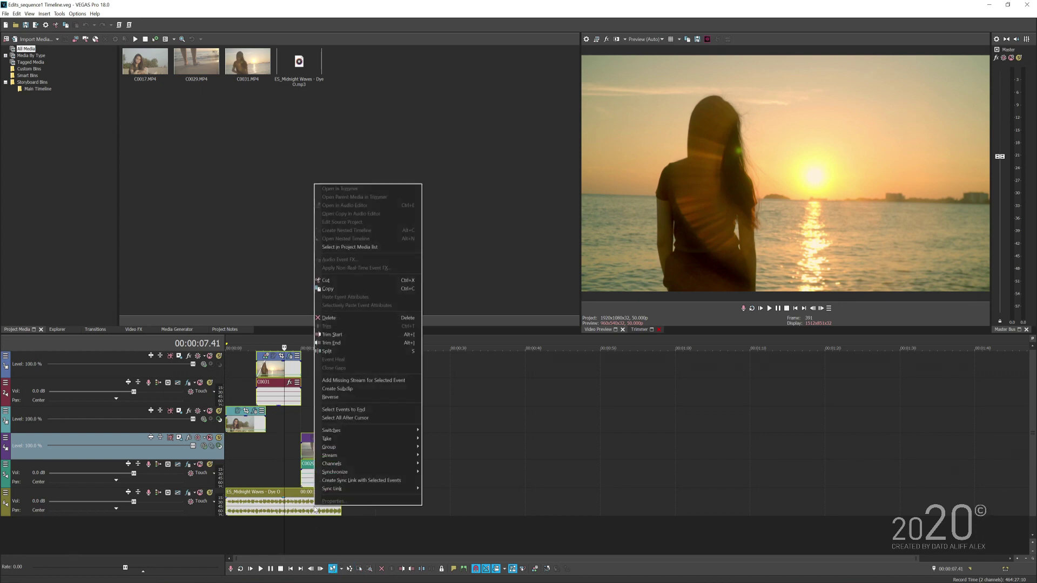
left_click(394, 290)
- Back in Edits.veg, paste the copied clips after the nested event and preview around 7 seconds
left_click(546, 570)
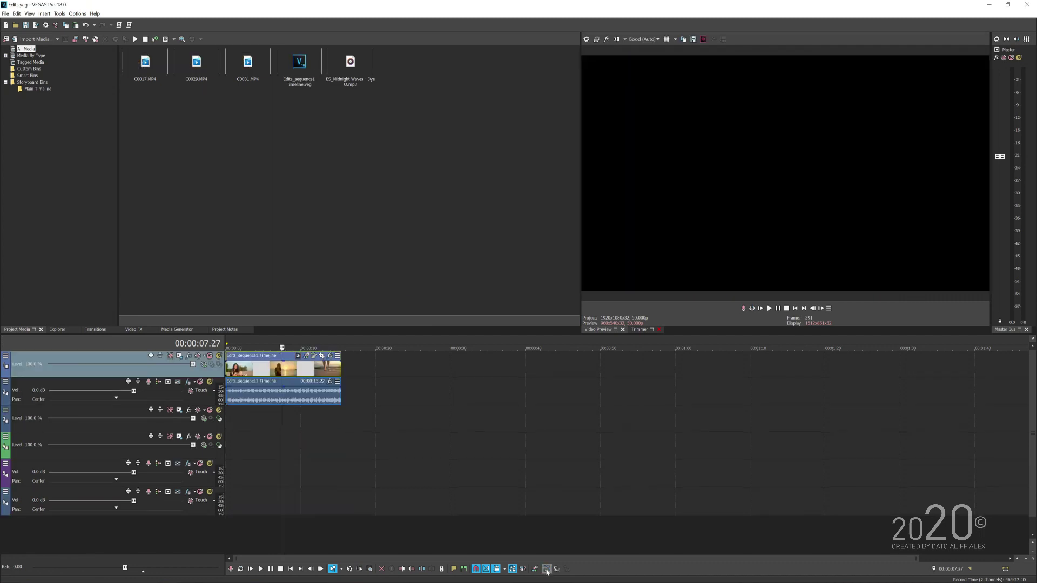
left_click(367, 369)
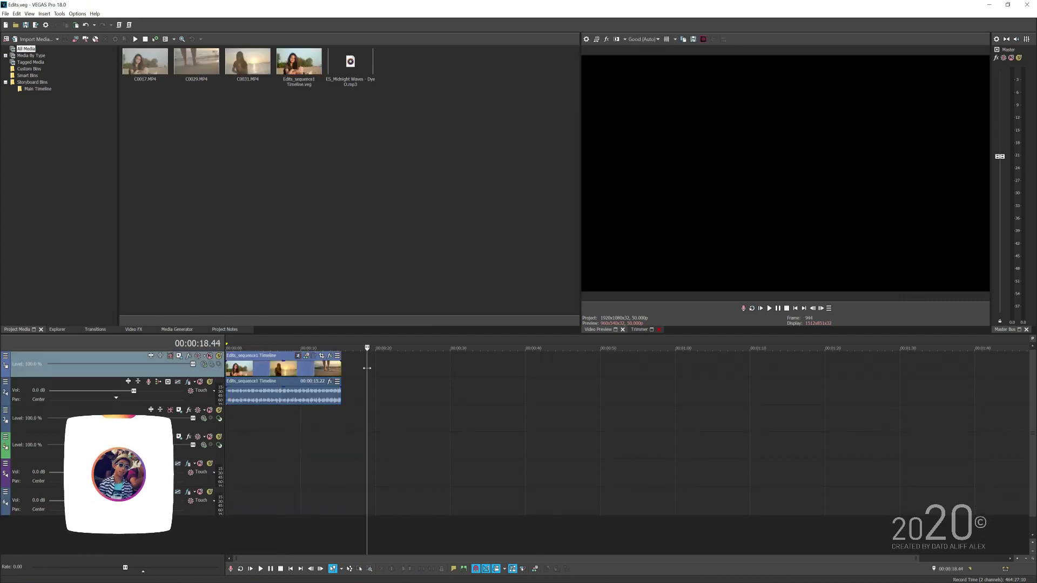
key("ctrl+v")
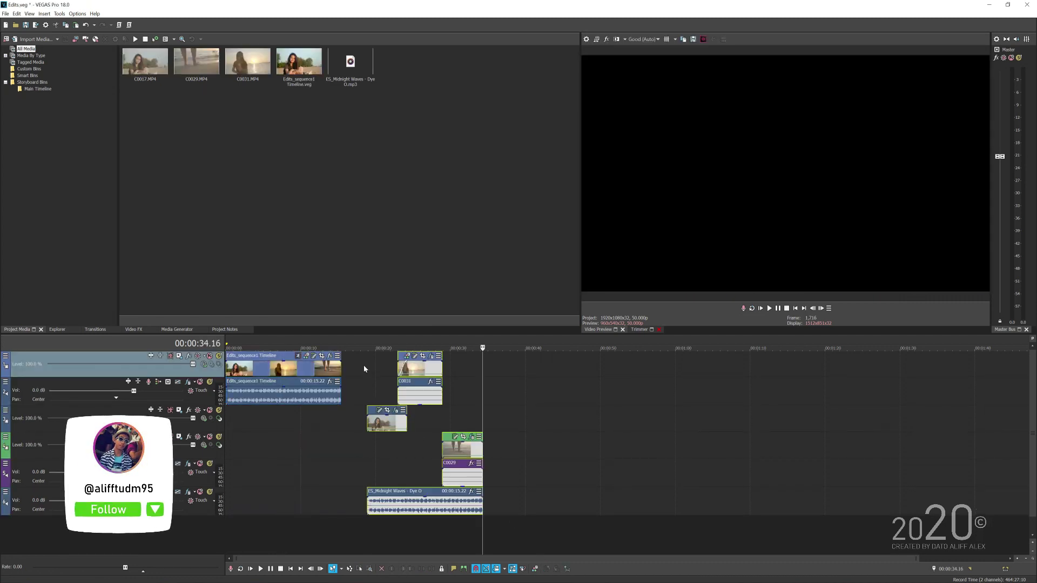
left_click(376, 363)
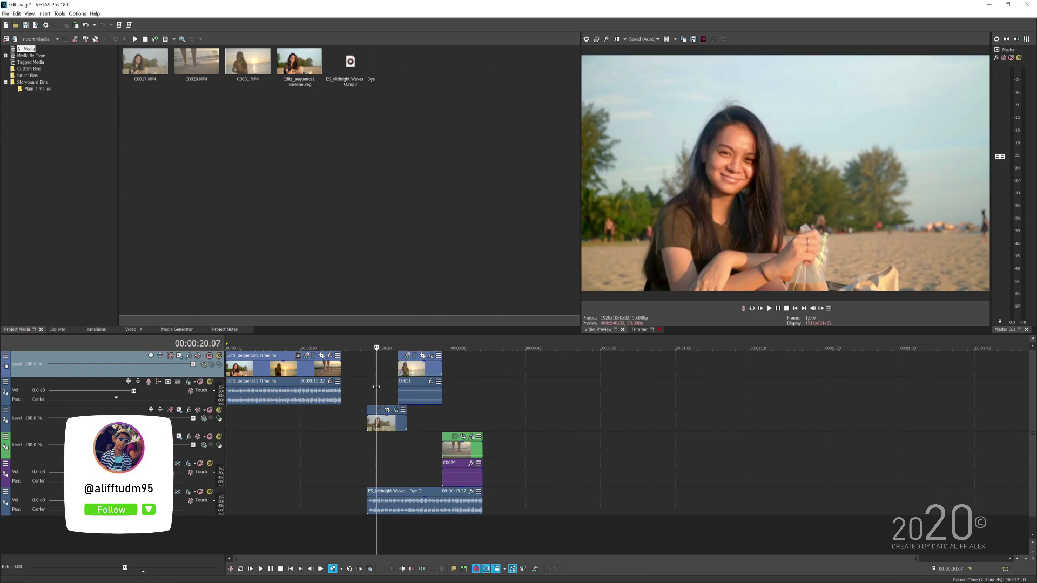
left_click(280, 372)
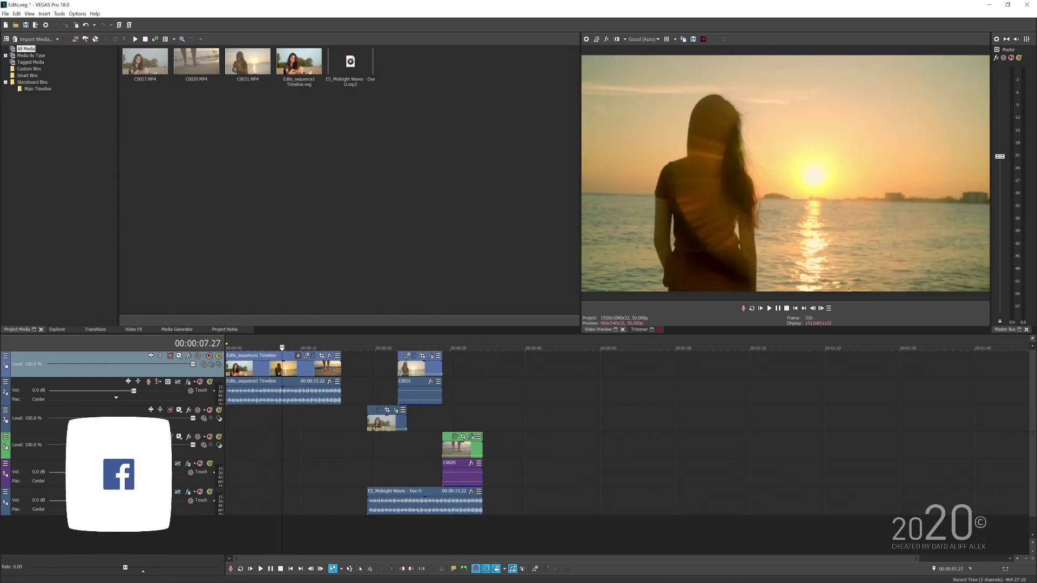
left_click(279, 372)
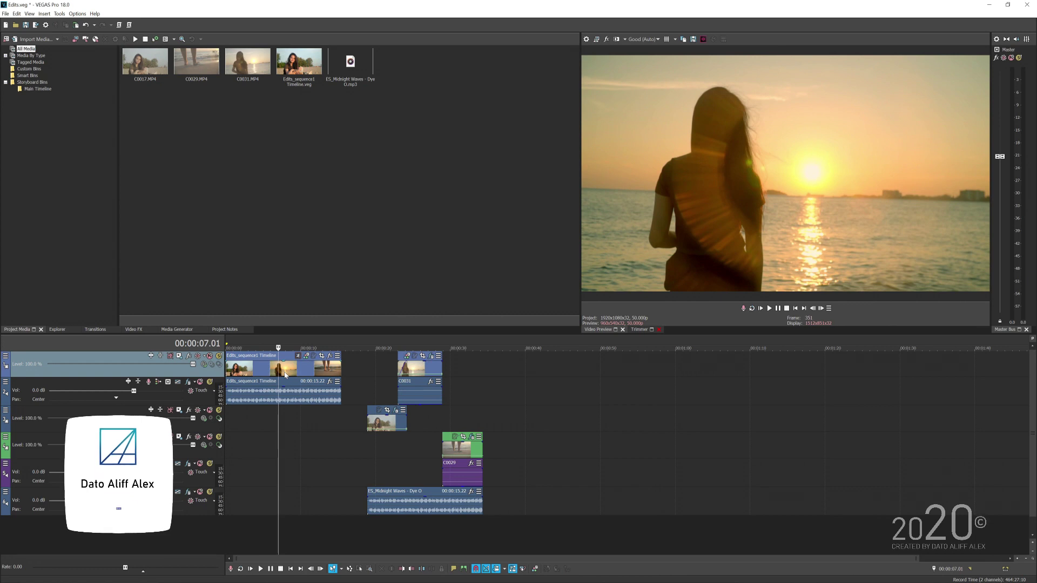